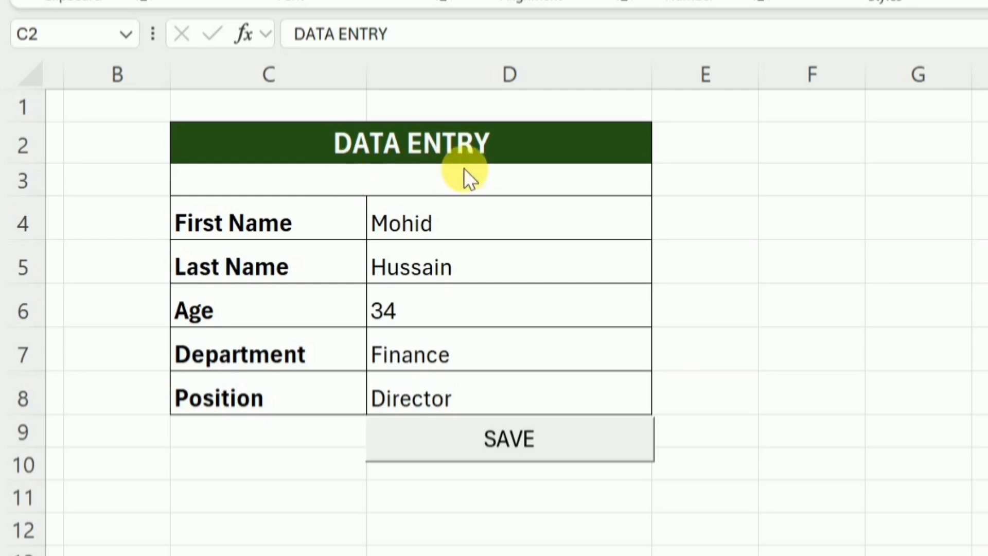
left_click(387, 180)
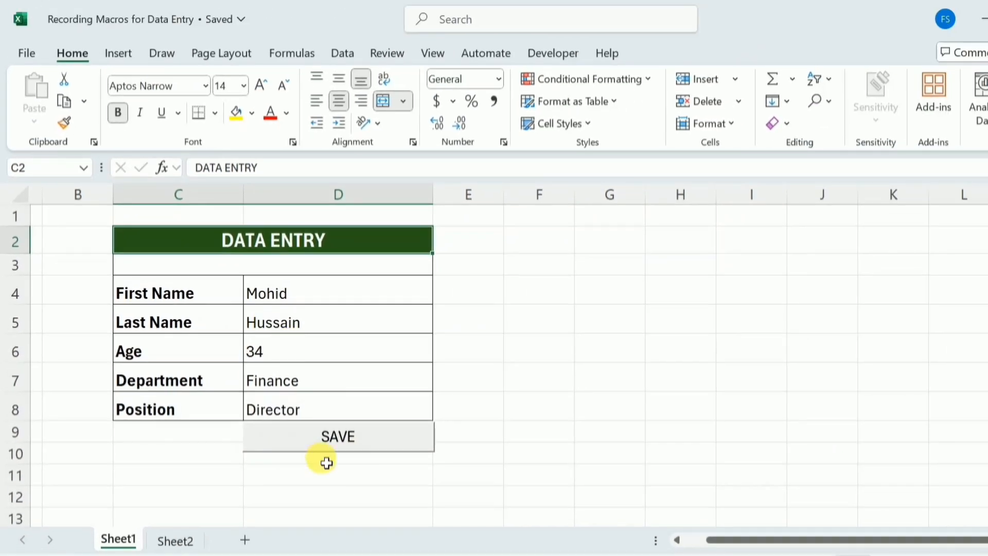
left_click(183, 542)
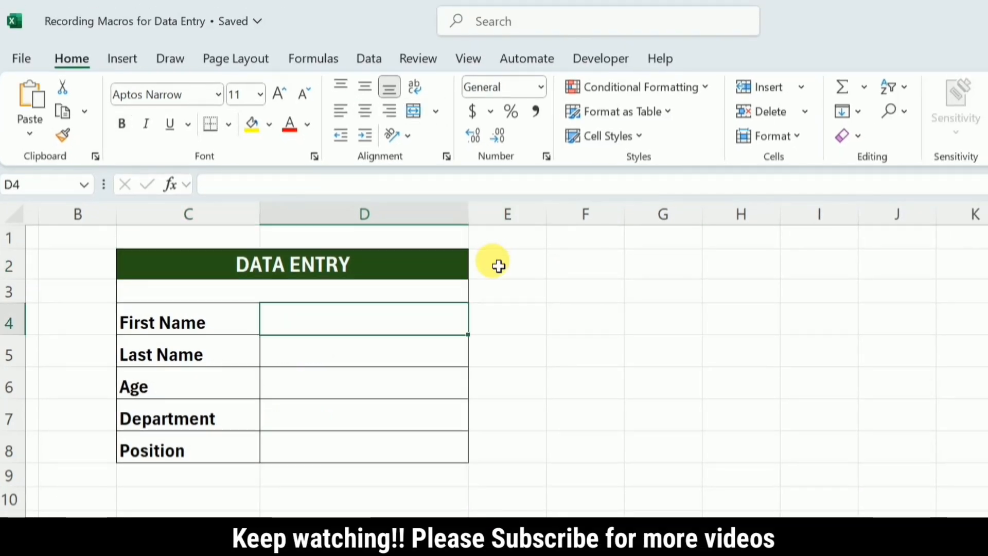
Insert a form control button below the data entry table, under column D, and assign it the macro name Data_Entry
left_click(598, 60)
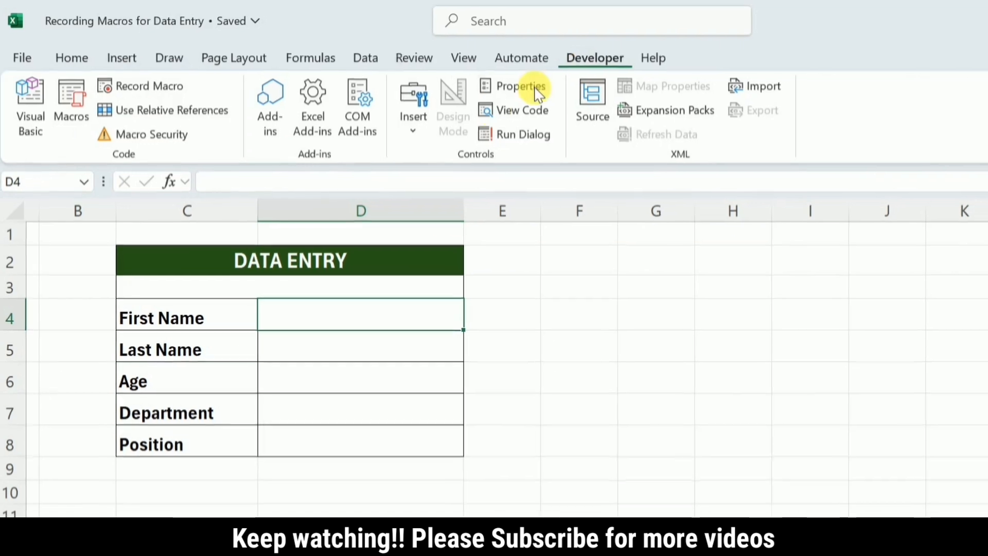
left_click(417, 132)
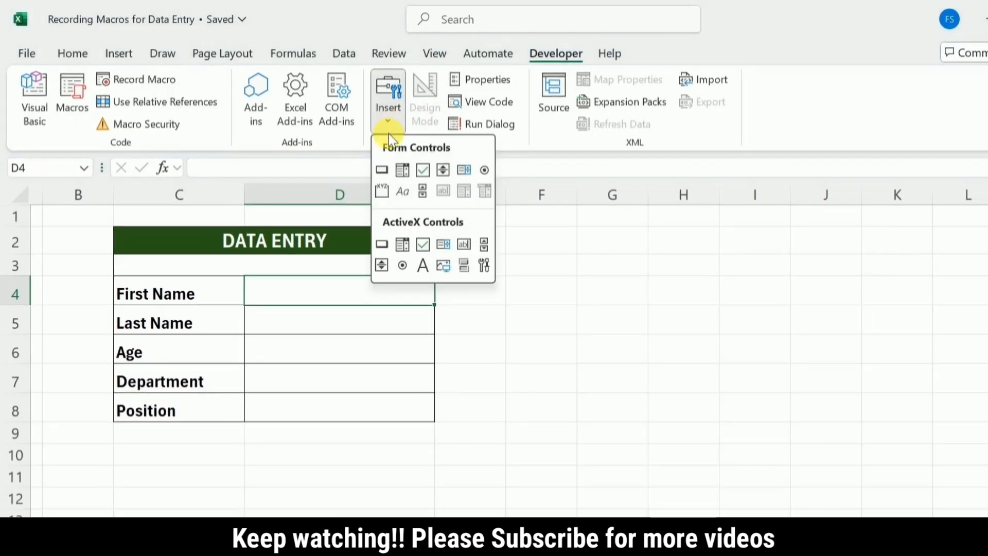
left_click(381, 168)
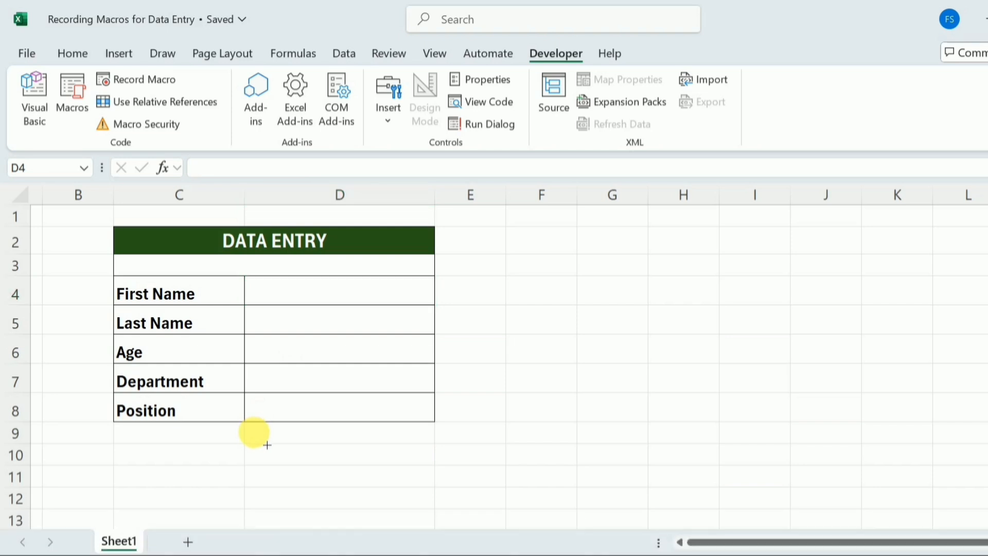
left_click_drag(255, 431, 433, 463)
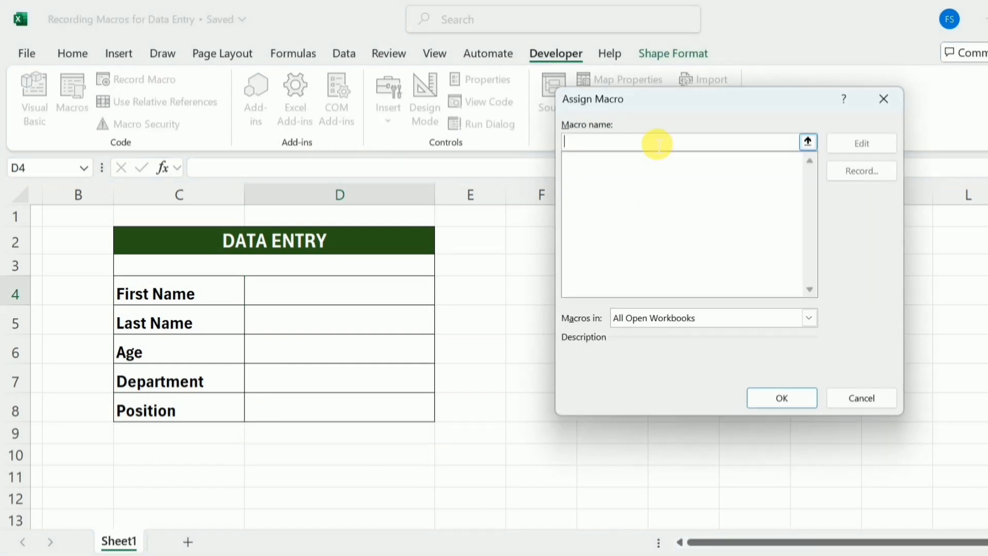
type("Data_Entry")
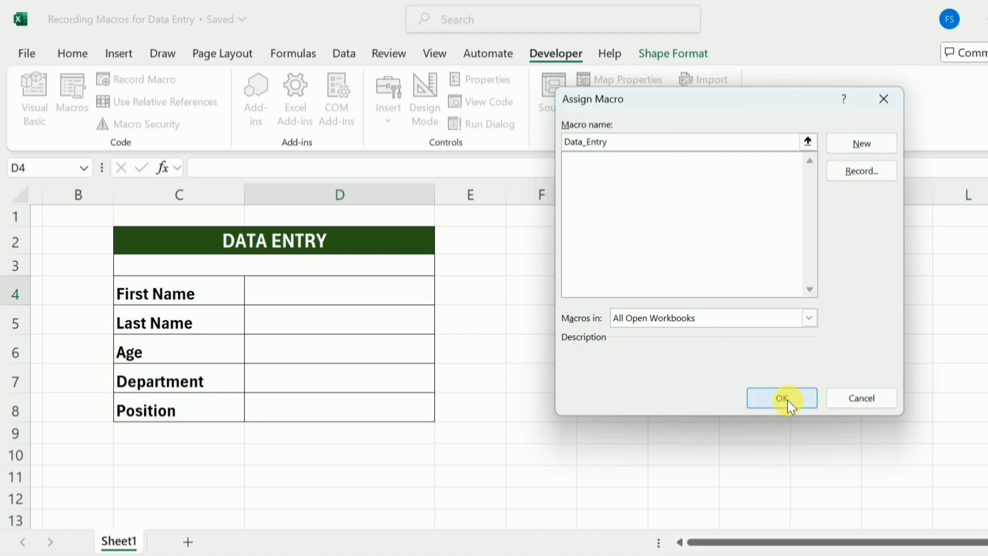
left_click(784, 399)
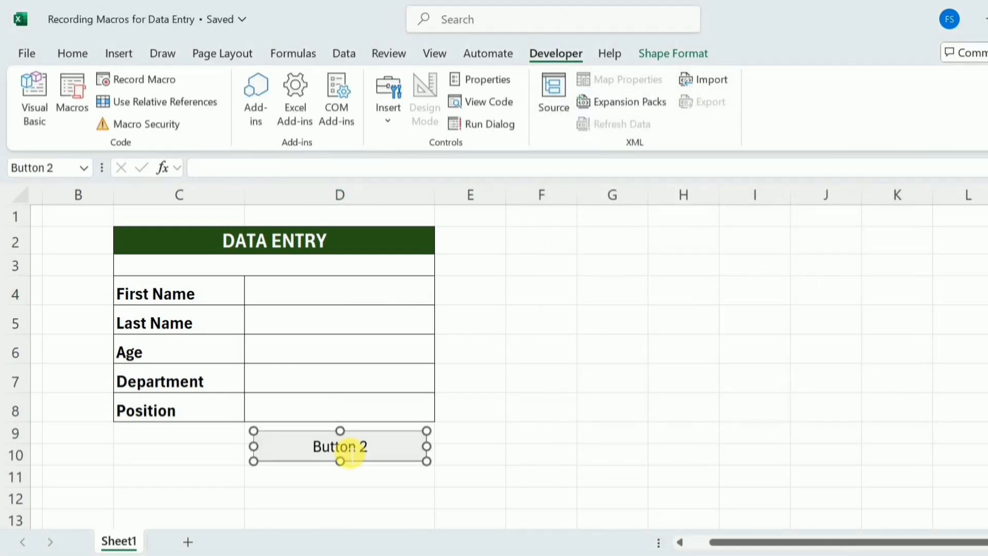
Replace the new button's caption with SAVE
left_click(350, 454)
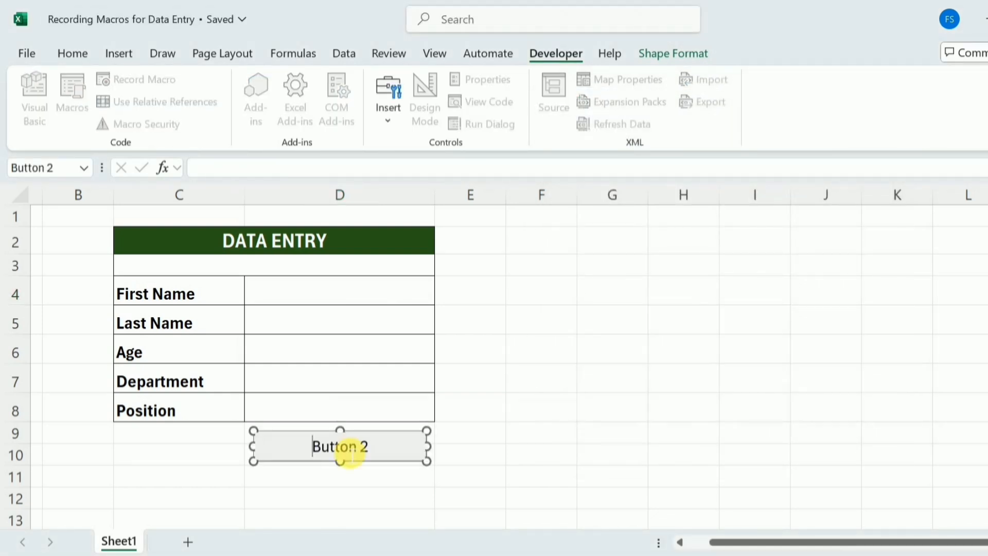
key("Delete")
key("Delete")
key("Delete")
key("Delete")
key("Delete")
key("Delete")
key("Delete")
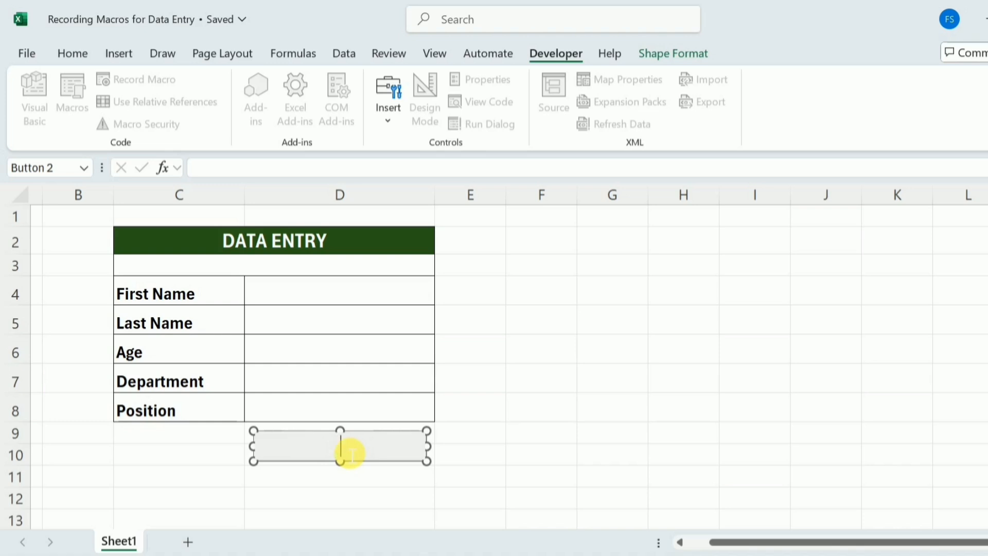
type("SAVE")
Copy the field labels in C4:C8 and paste them transposed at A1 of a new worksheet
left_click(215, 294)
left_click_drag(214, 294, 206, 419)
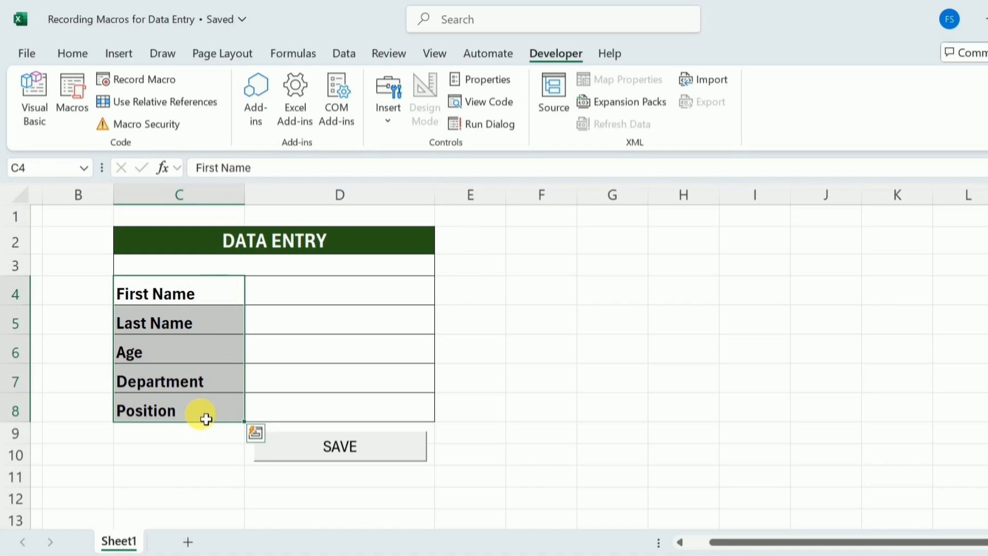
key("ctrl+c")
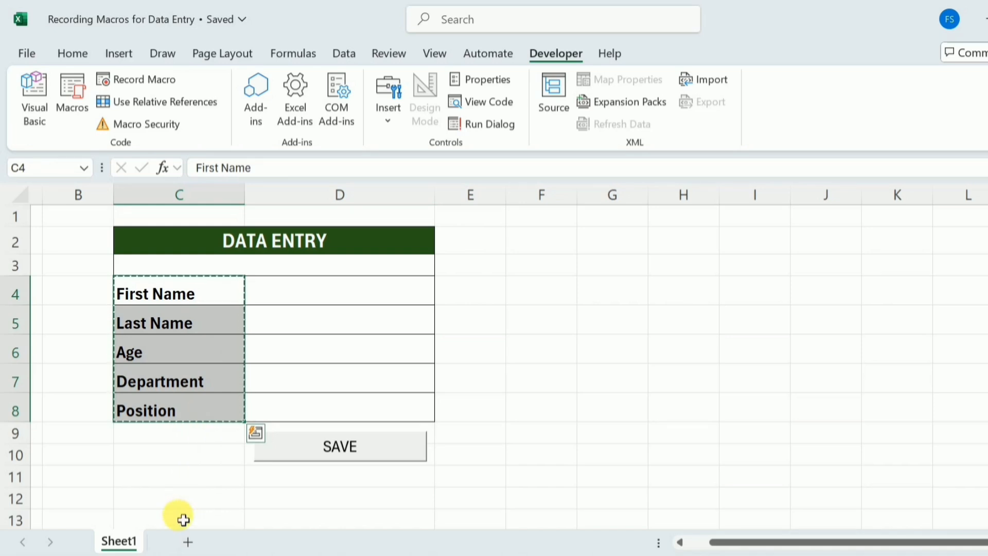
left_click(186, 544)
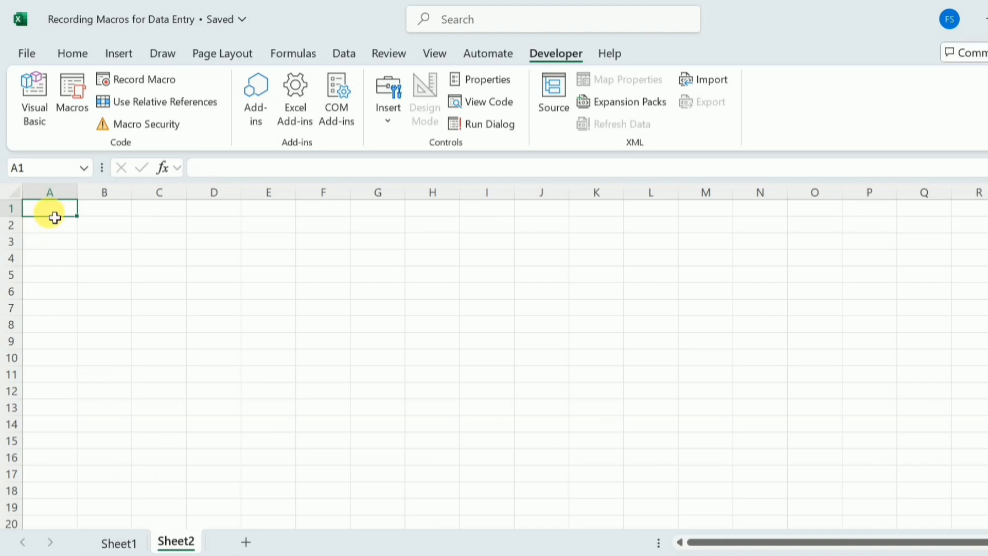
right_click(57, 212)
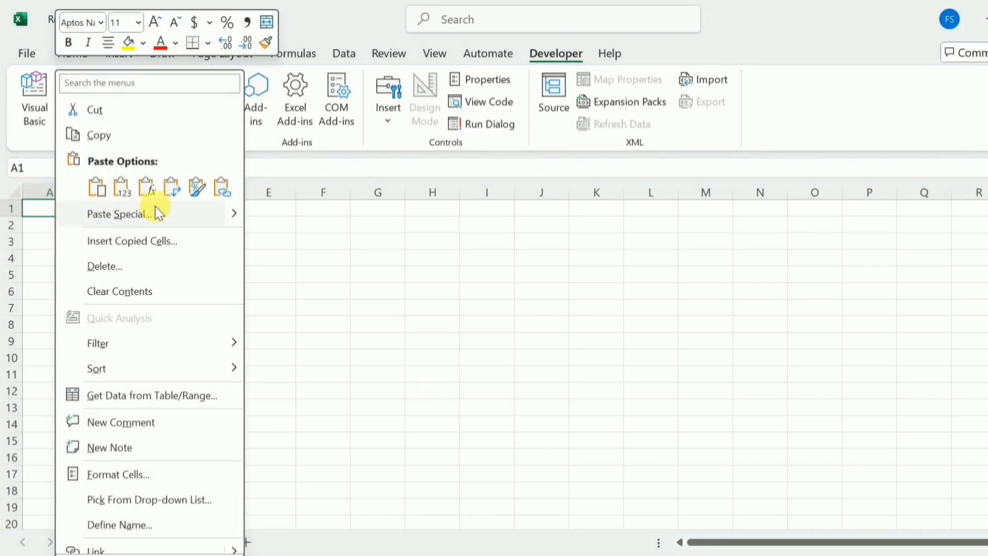
left_click(171, 190)
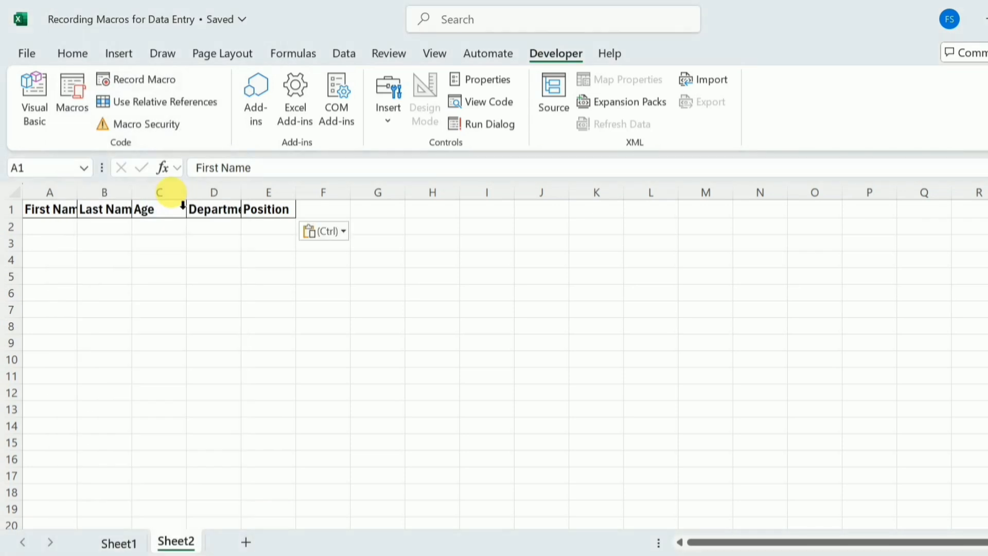
Widen columns A to E evenly so that the header labels fit with room to spare
left_click_drag(50, 194, 268, 193)
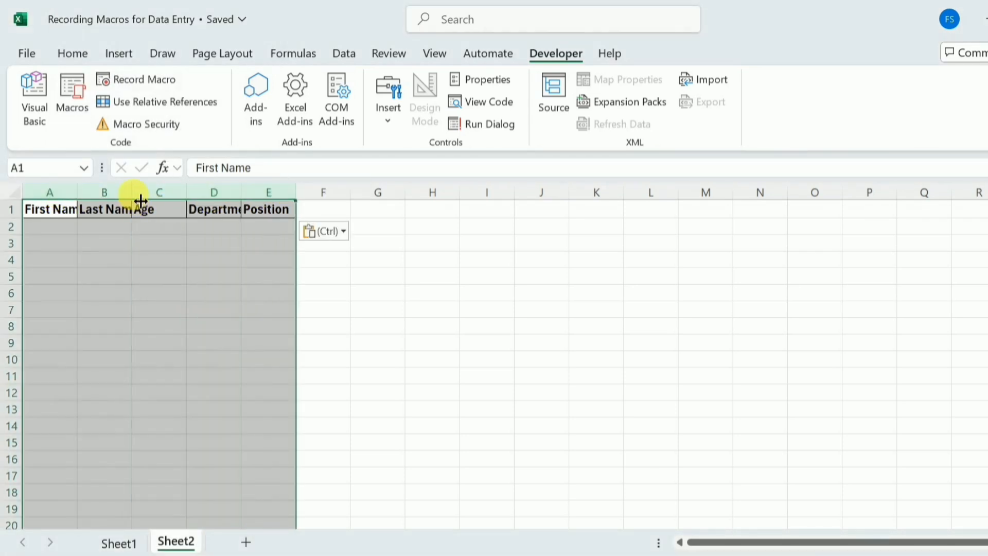
left_click_drag(141, 201, 173, 204)
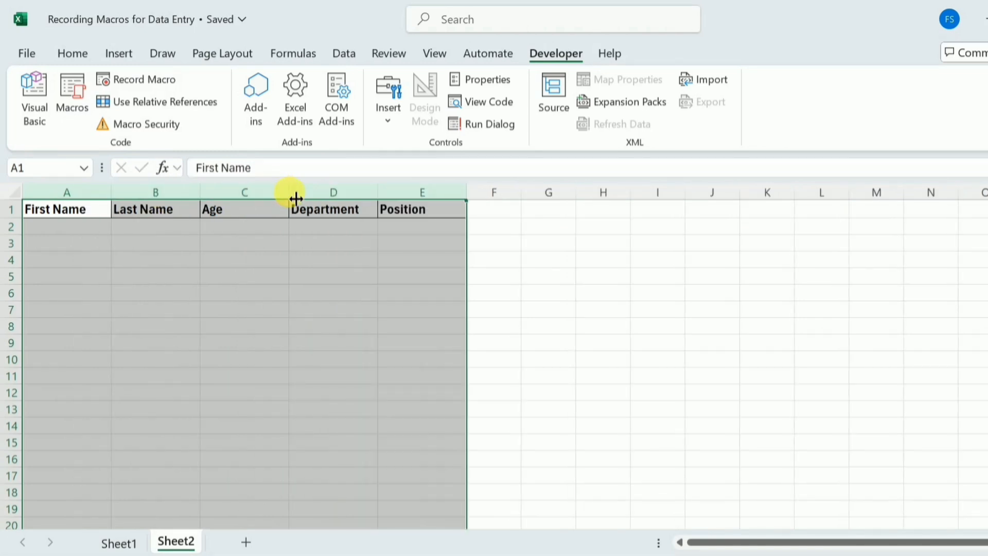
left_click_drag(291, 199, 316, 199)
left_click(132, 211)
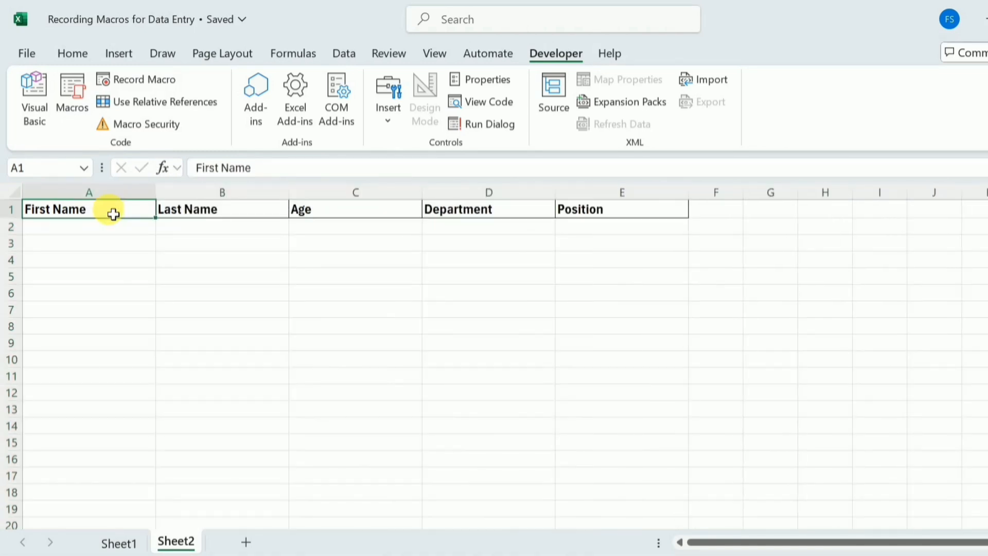
Apply all borders to the range A1:E14
left_click_drag(113, 214, 633, 426)
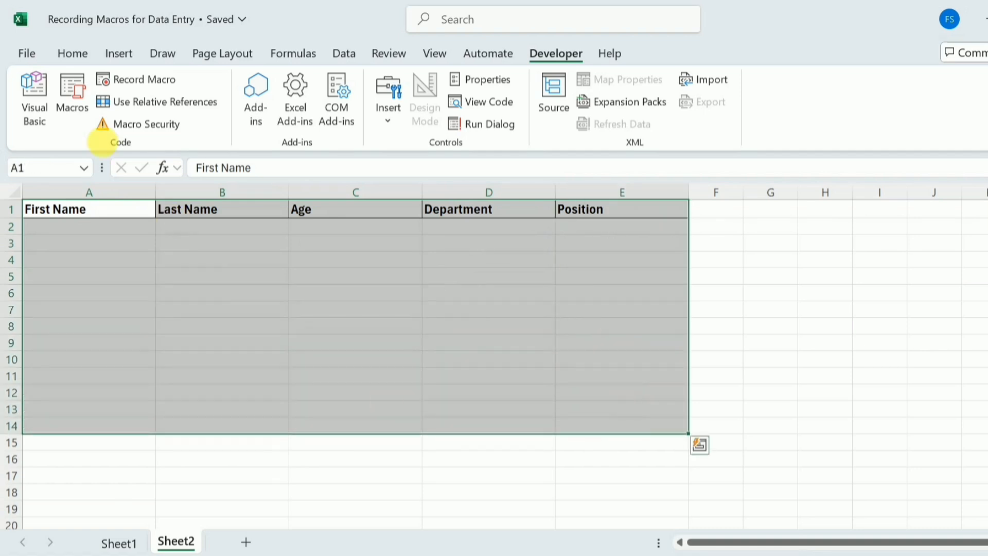
left_click(72, 54)
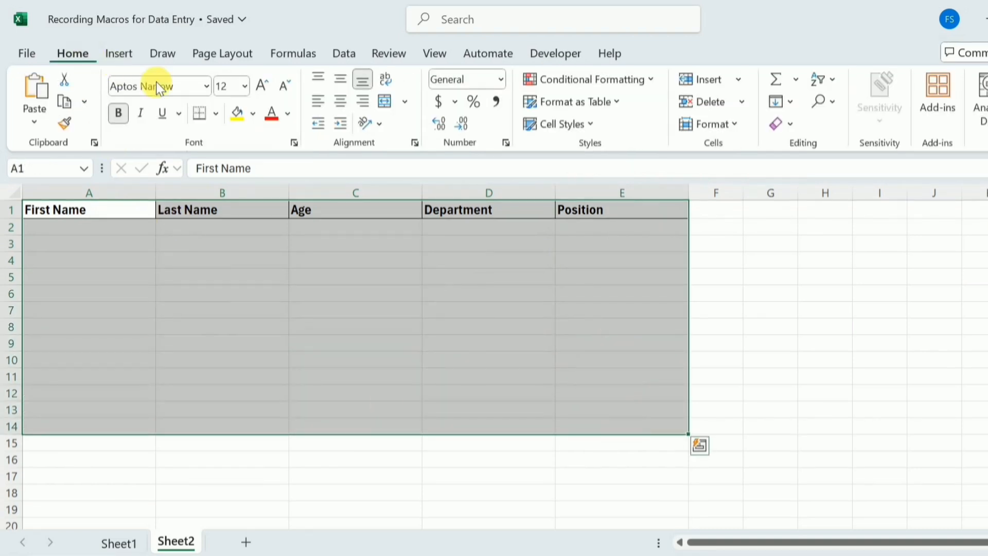
left_click(219, 116)
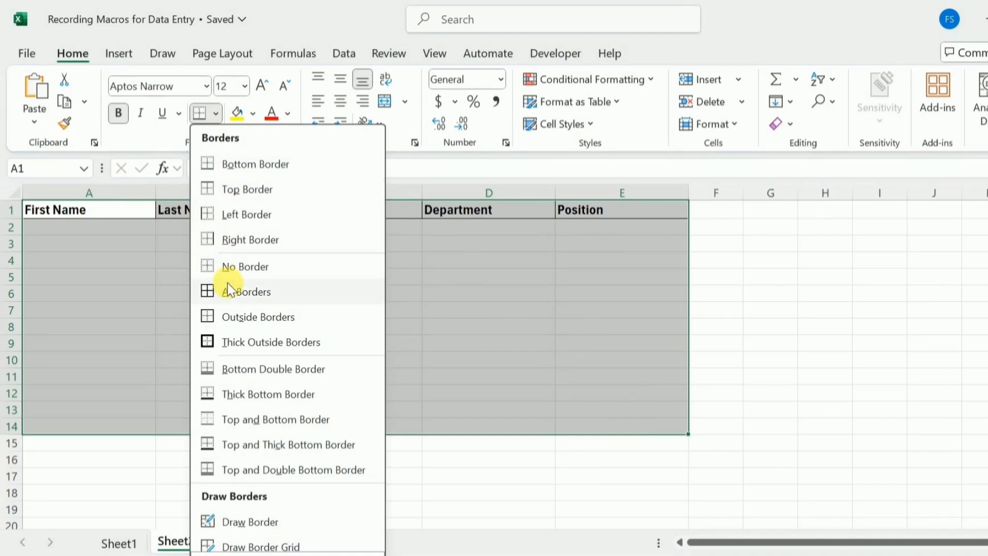
left_click(228, 289)
Fill the header cells A1:E1 with the standard light green color
left_click_drag(101, 213, 602, 212)
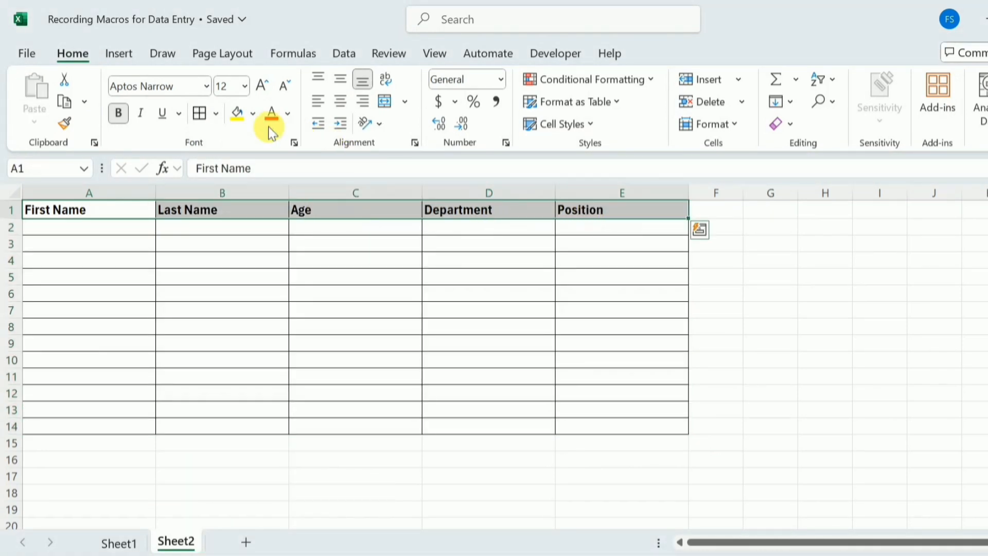
left_click(252, 119)
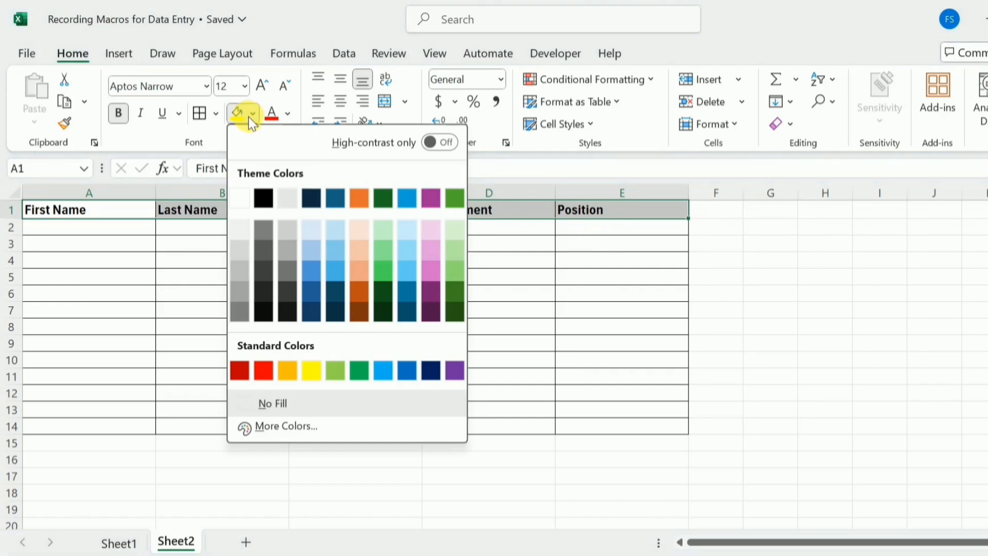
left_click(336, 370)
left_click(131, 218)
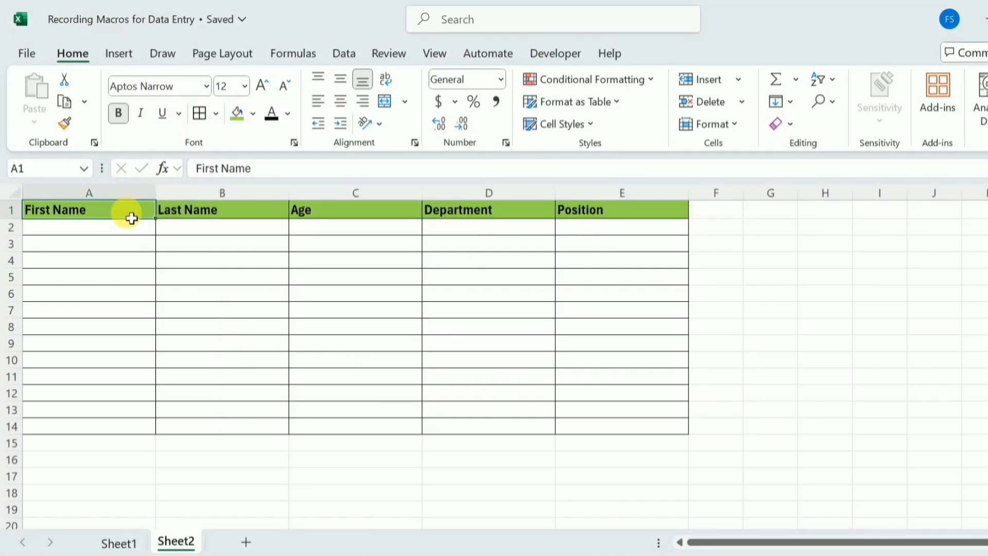
Fill in the Sheet1 form with a first and last name, age 36, department Food Science and position Assistant Professor
left_click(129, 547)
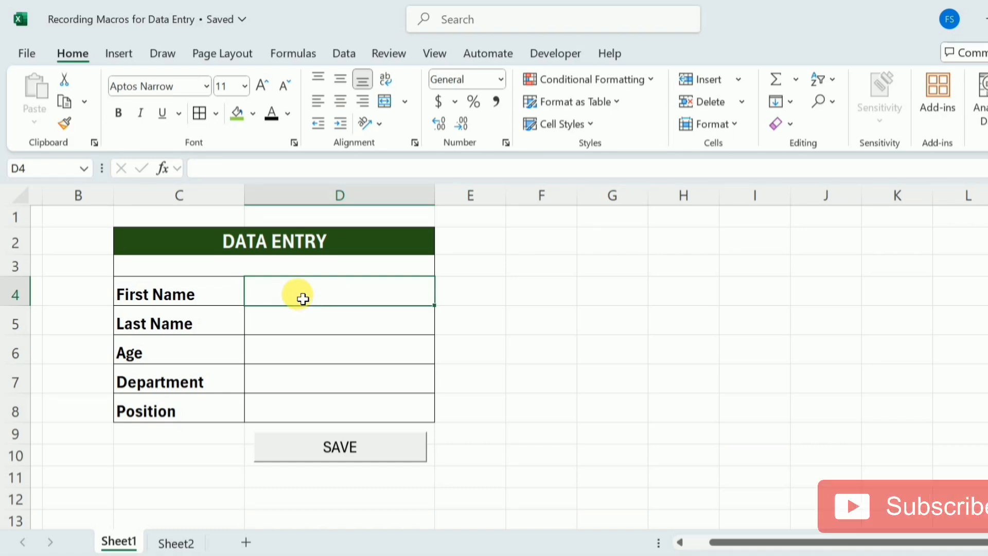
type("Faiz")
left_click(269, 322)
type("Shah")
left_click(280, 355)
type("36")
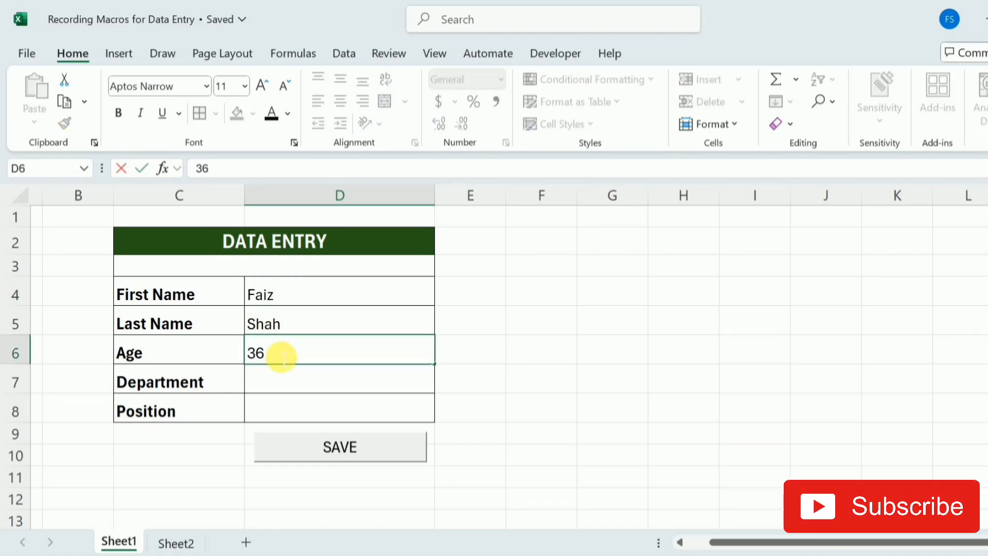
left_click(280, 383)
type("Food Science")
left_click(285, 412)
type("Assistant Professor")
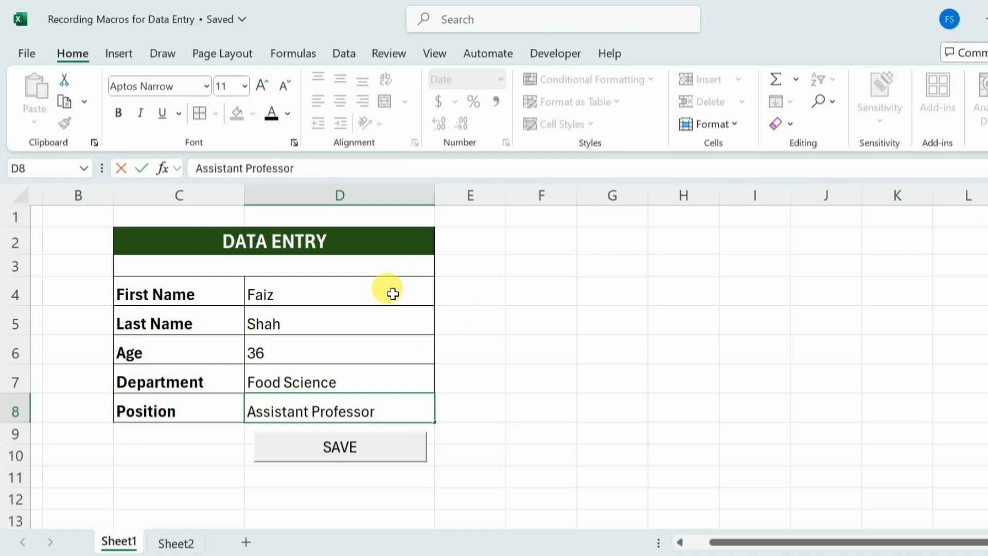
Commit the entry, select D4 and start recording a macro named Data_Entry, stored in This Workbook
left_click(547, 57)
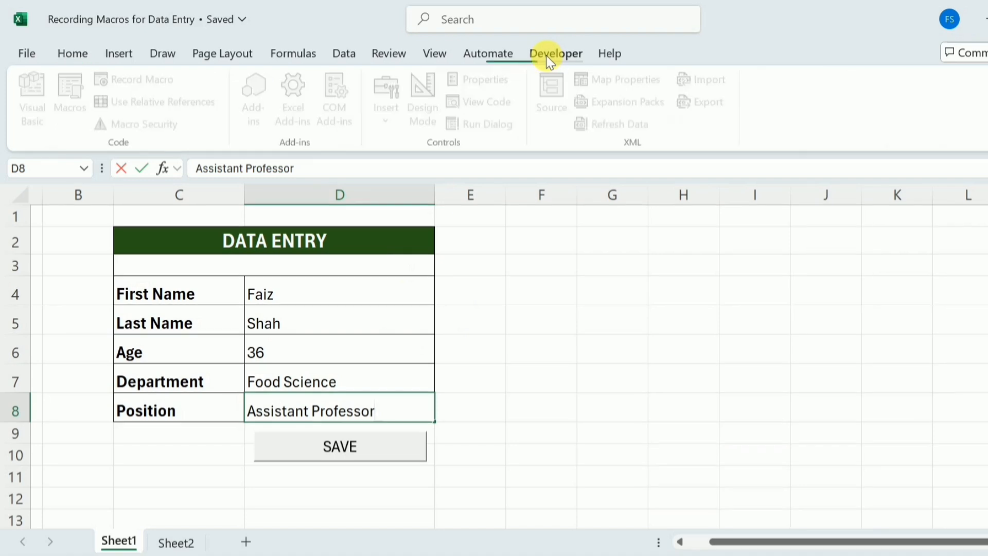
left_click(427, 291)
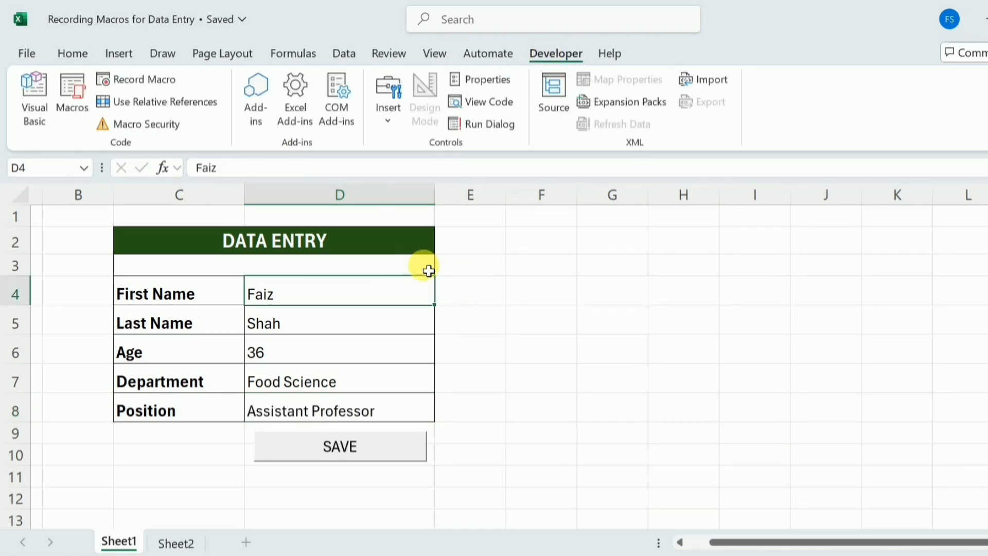
left_click(169, 79)
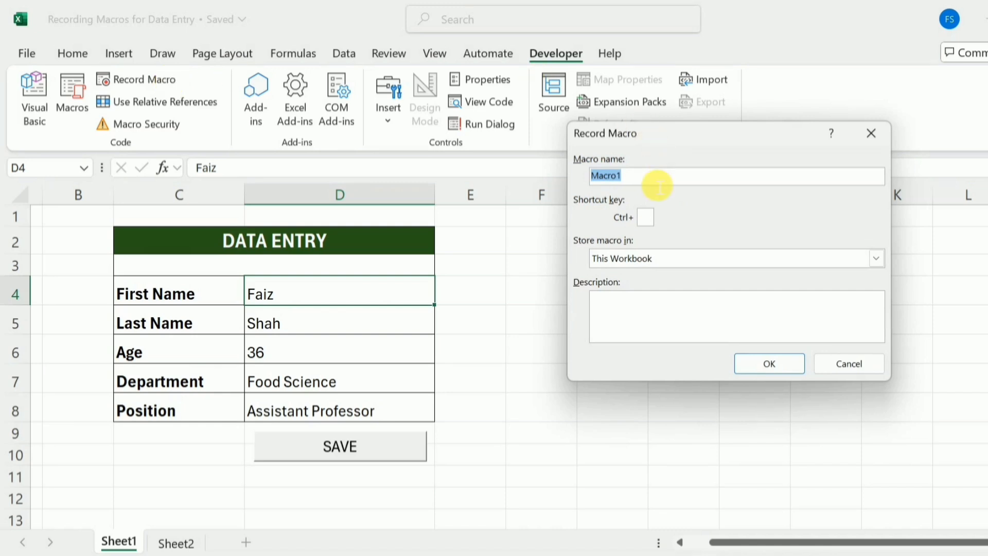
key("BackSpace")
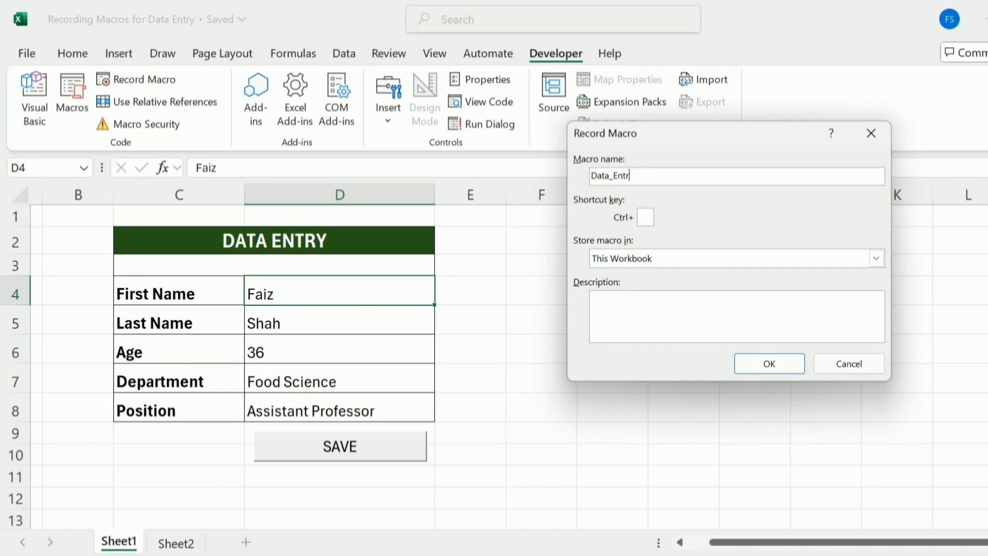
left_click(760, 360)
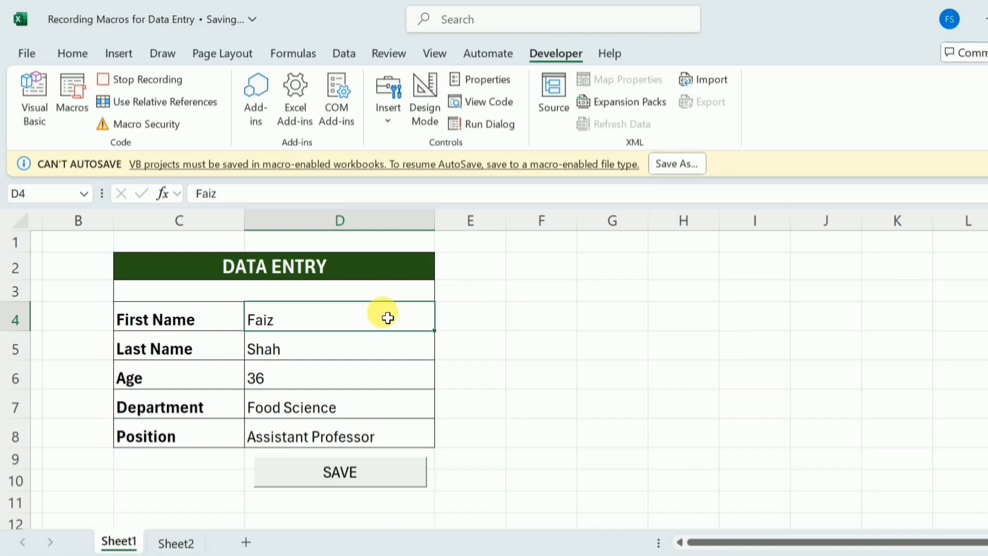
Copy the form entries in D4:D8 on Sheet1 and switch to Sheet2
left_click_drag(388, 318, 374, 436)
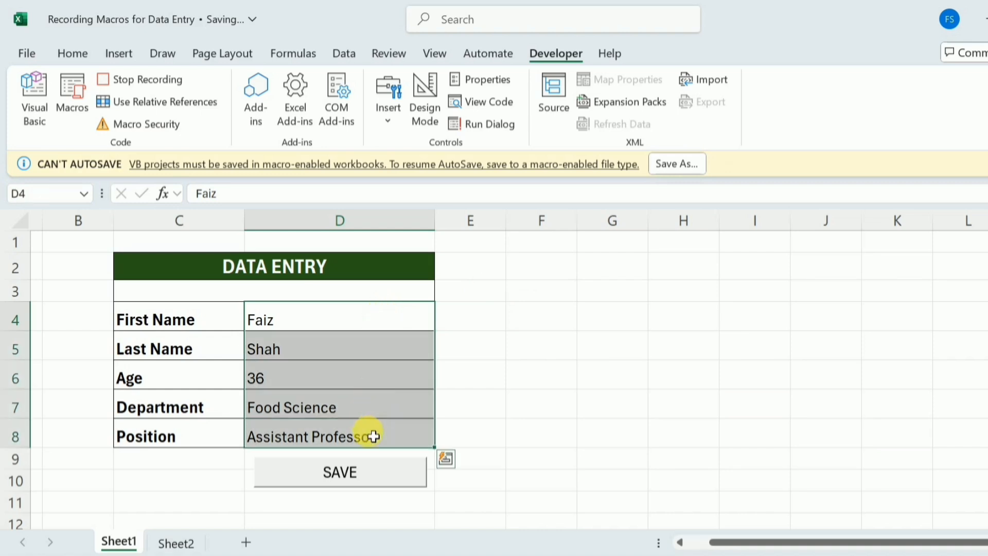
key("ctrl+c")
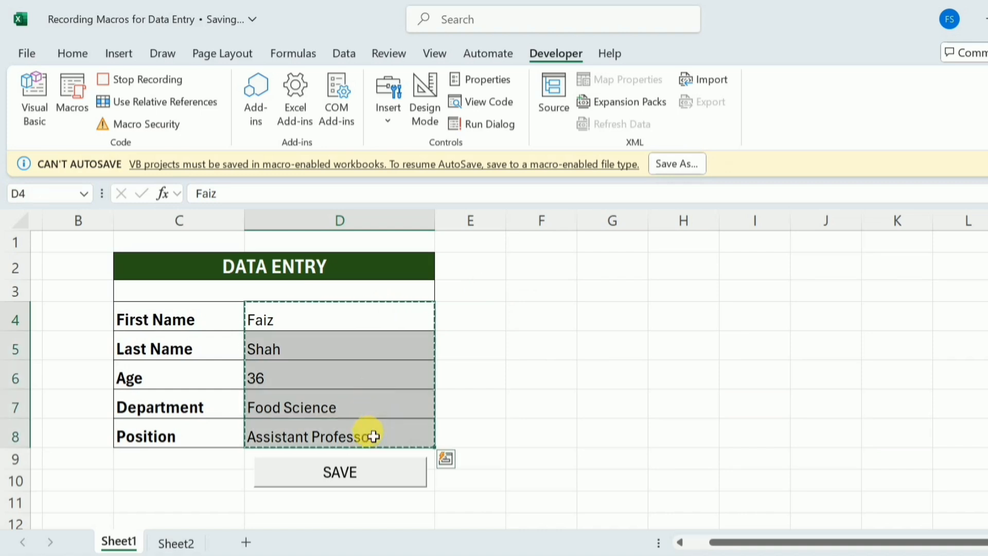
left_click(178, 542)
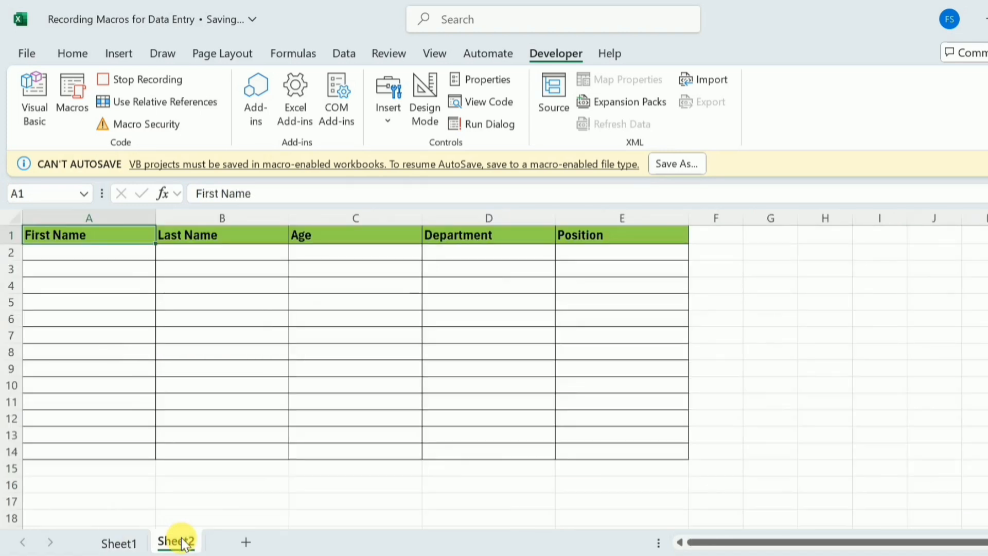
Starting from F1, jump to the sheet's last row, across to column A and up to its last filled cell
left_click(731, 242)
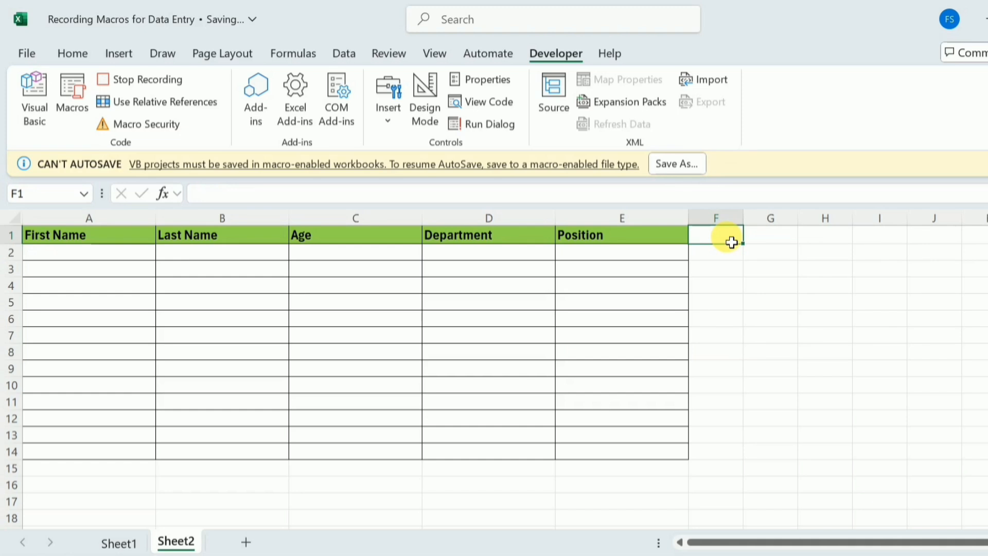
key("ctrl+Down")
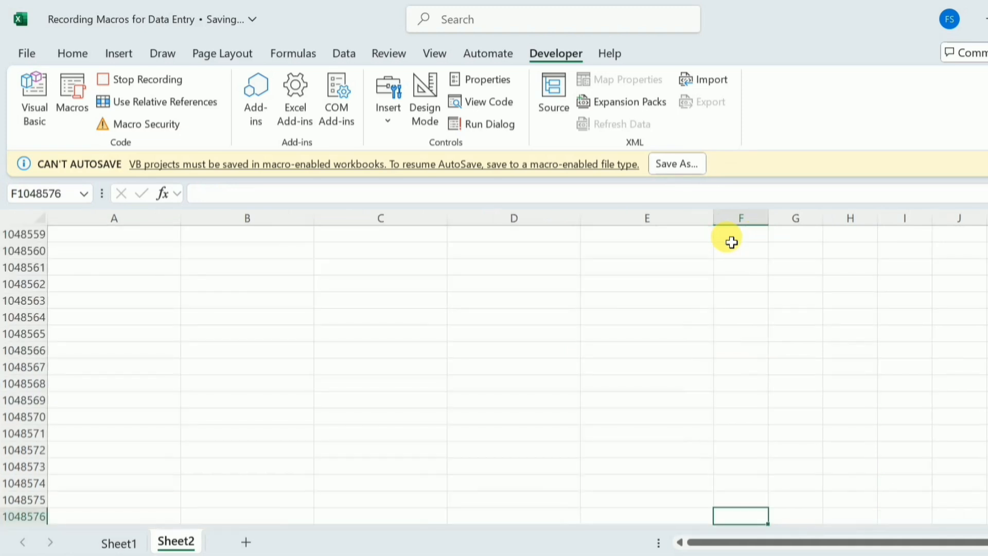
key("ctrl+Left")
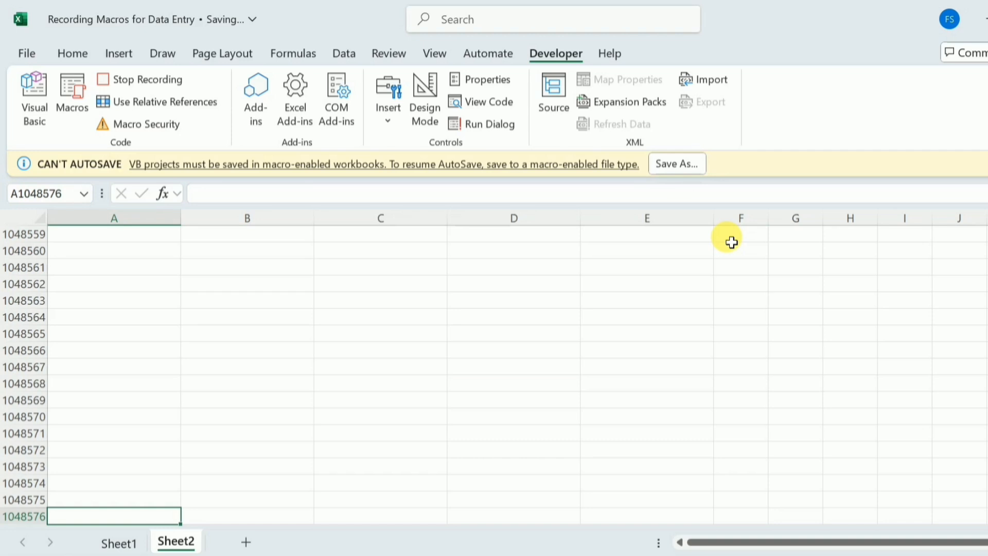
key("ctrl+Up")
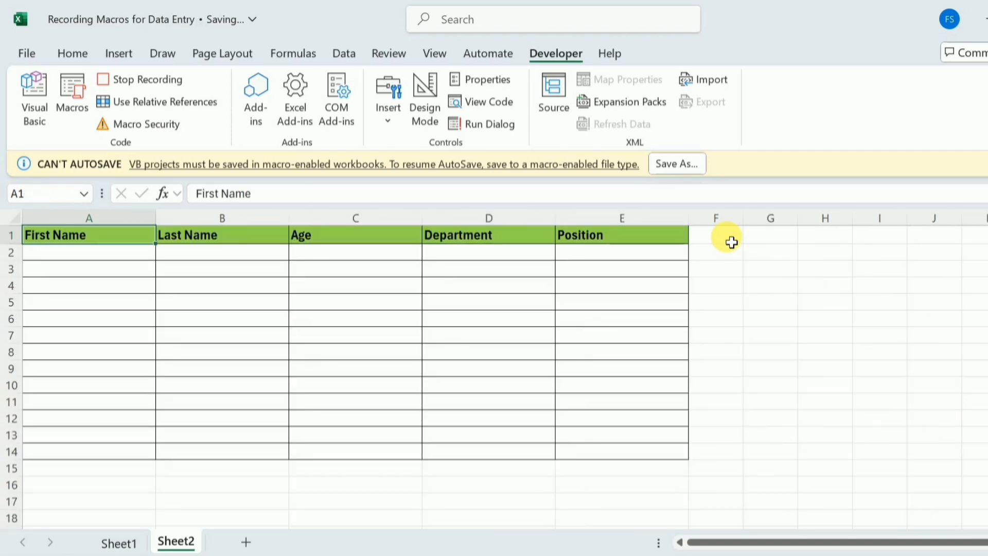
Record a one-cell move down to A2 using relative references, switching relative references off again after the move
left_click(184, 104)
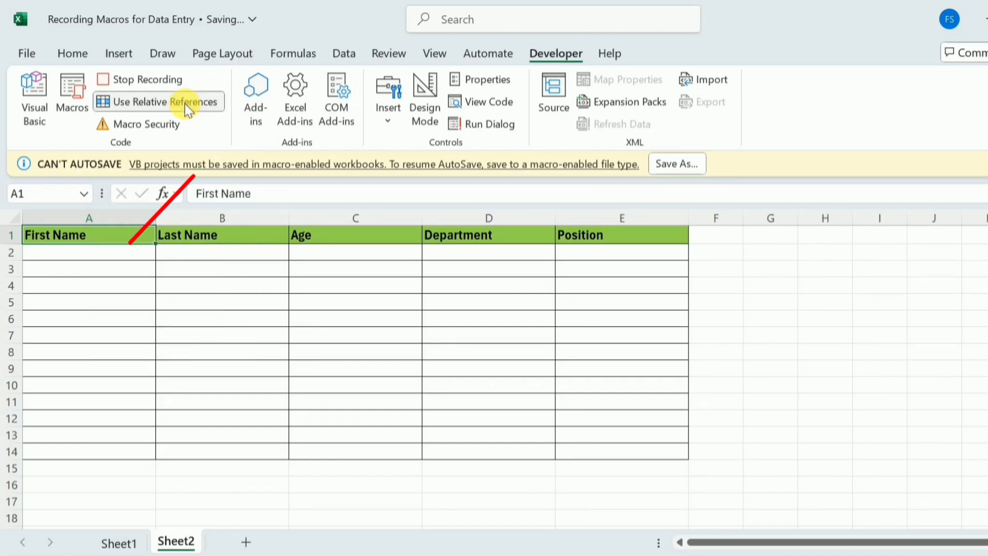
key("Down")
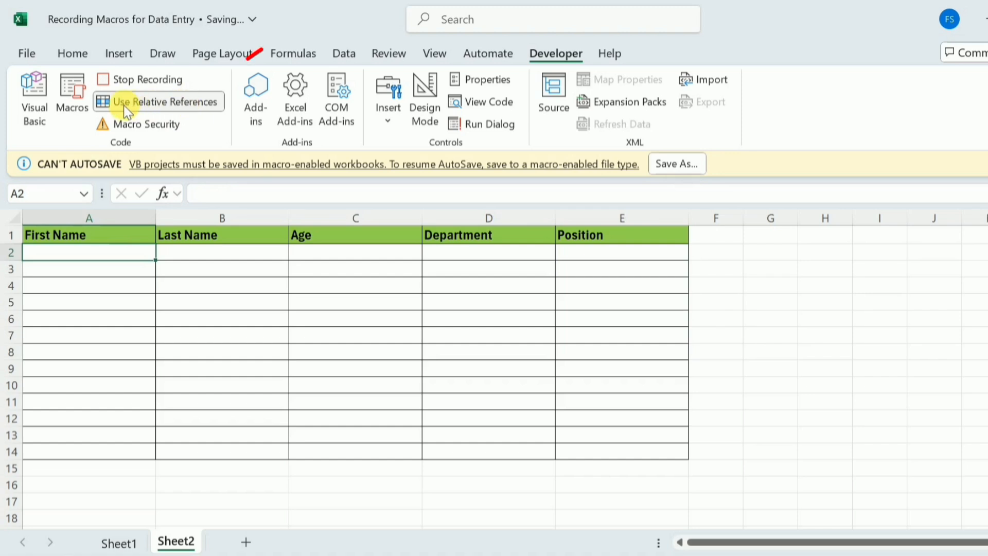
left_click(160, 104)
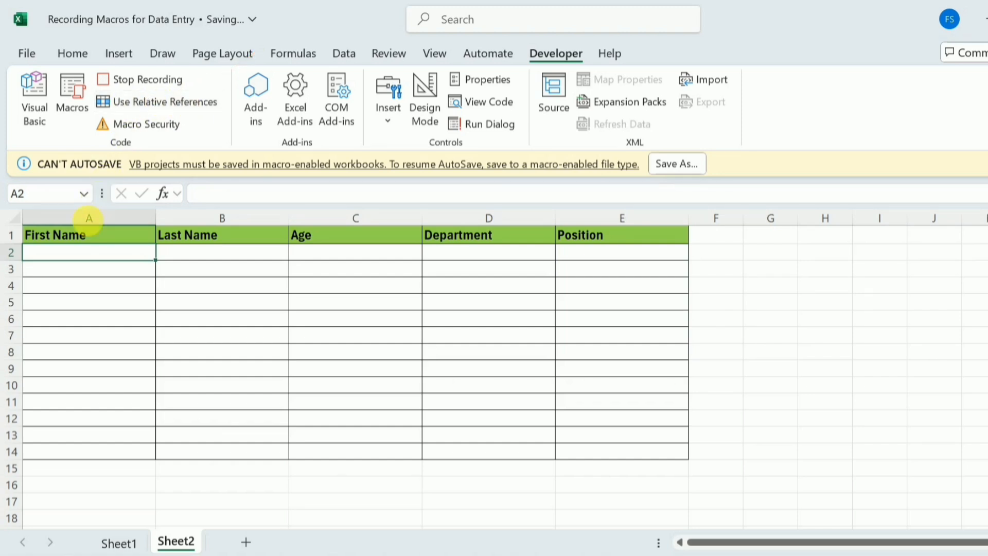
Paste the copied form entries transposed into row 2 of the Sheet2 table, starting at A2
right_click(88, 255)
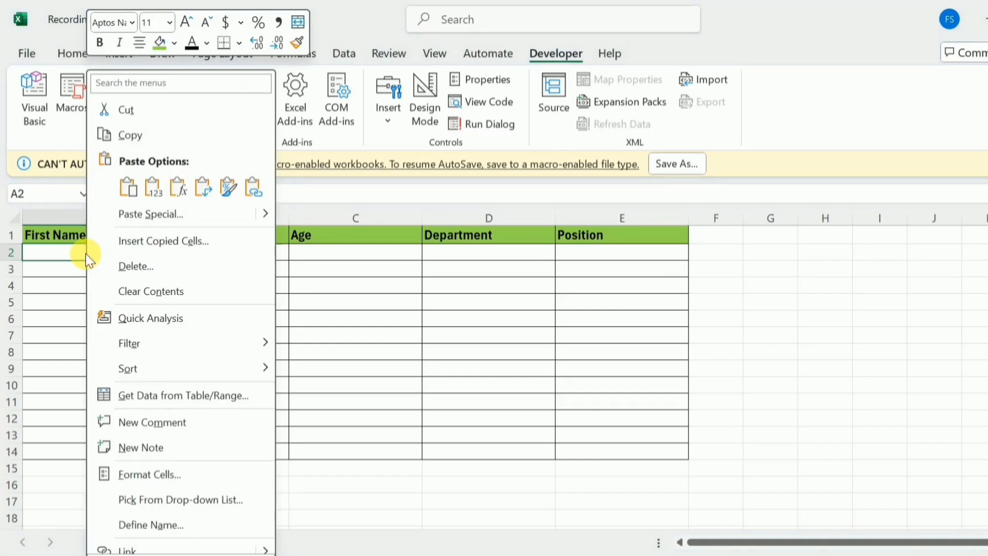
left_click(203, 194)
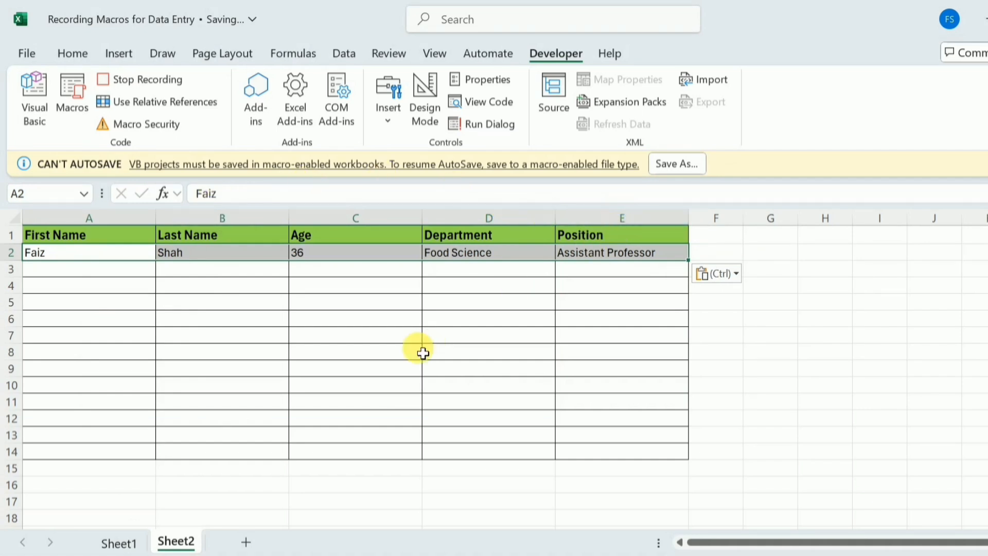
Clear the form entries D4:D8 on Sheet1 and stop the macro recording with D4 selected, dismissing the Record Actions pane
left_click(124, 544)
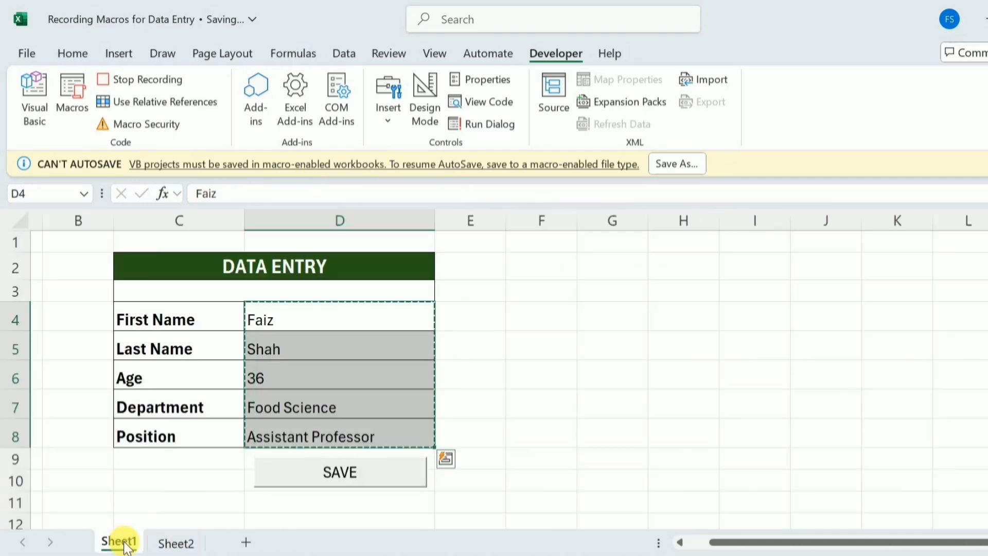
left_click(340, 294)
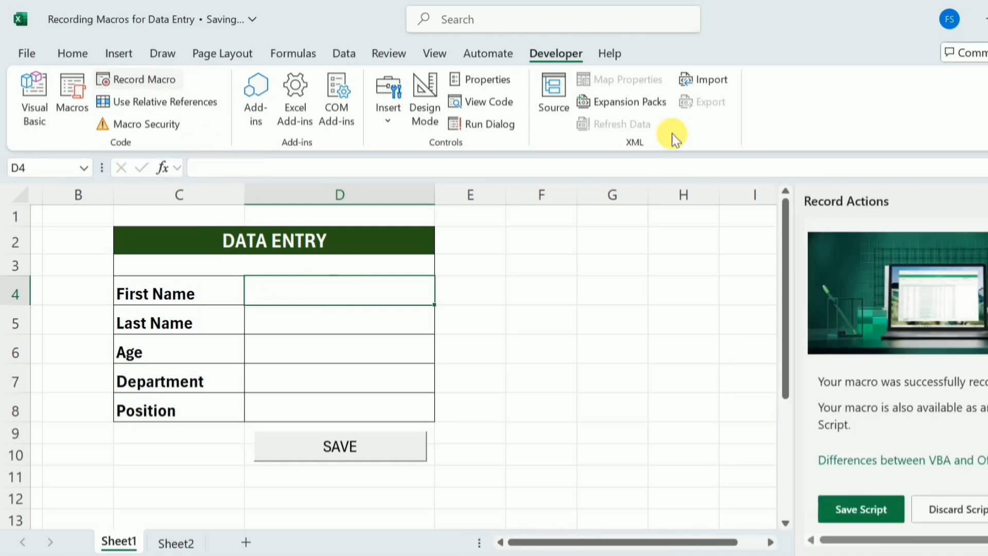
left_click(987, 201)
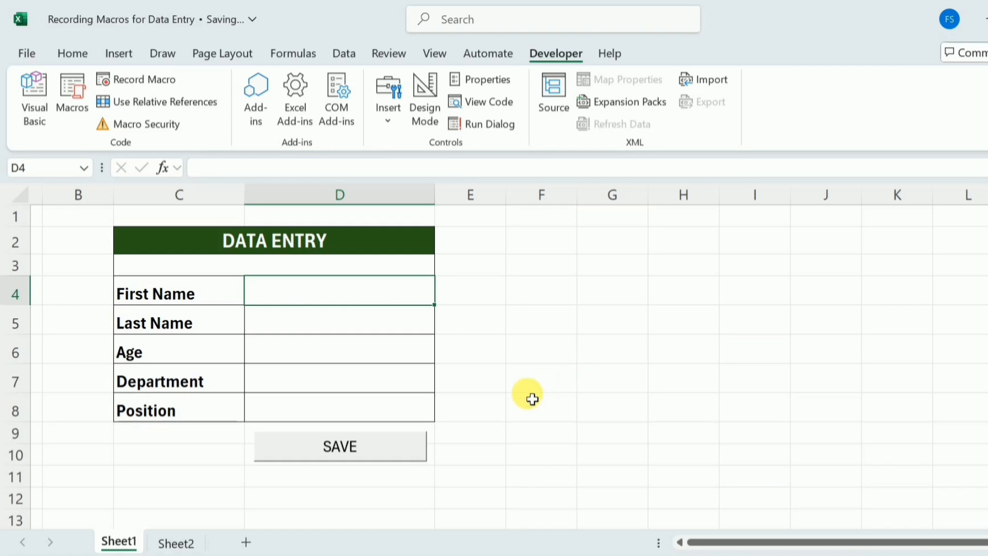
Assign the Data_Entry macro to the SAVE button
right_click(397, 442)
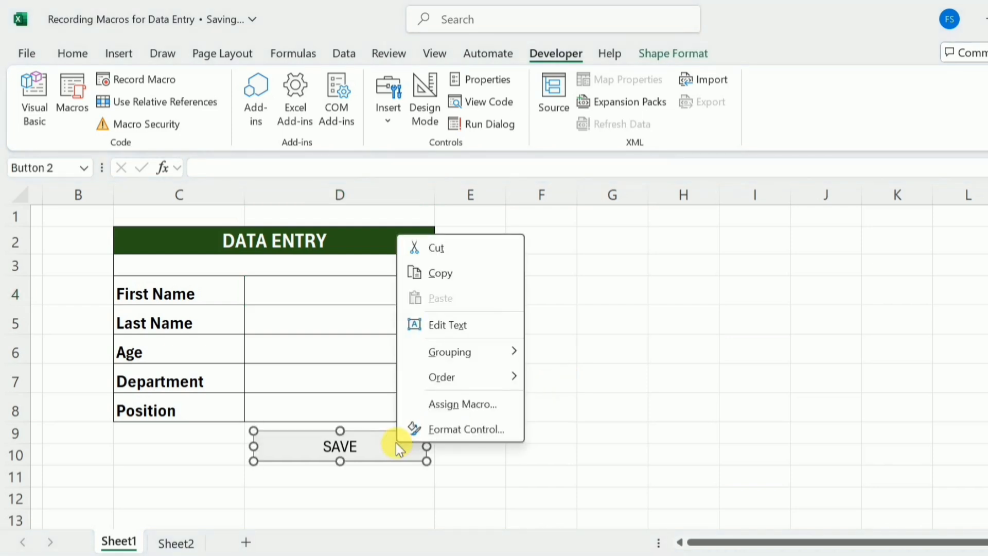
left_click(428, 409)
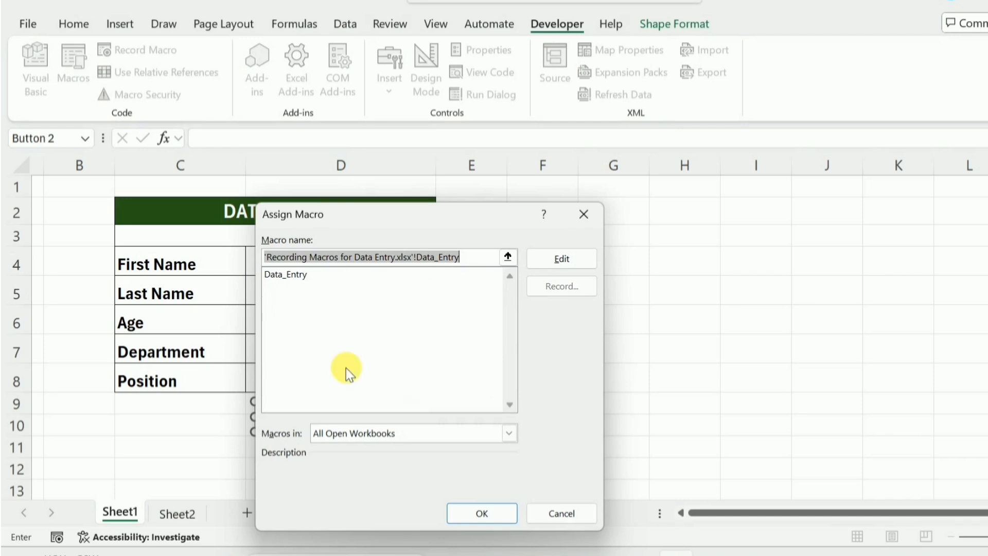
left_click(280, 278)
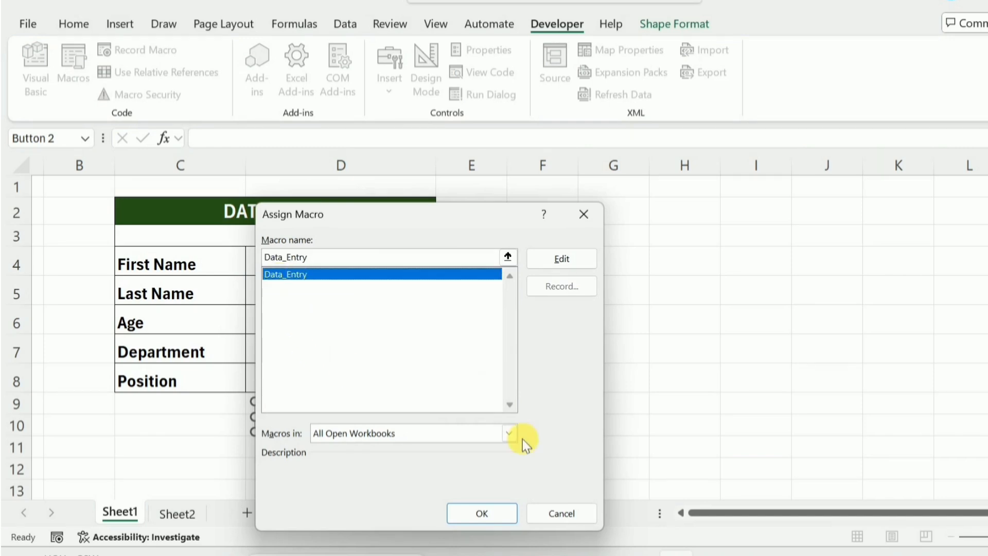
left_click(487, 509)
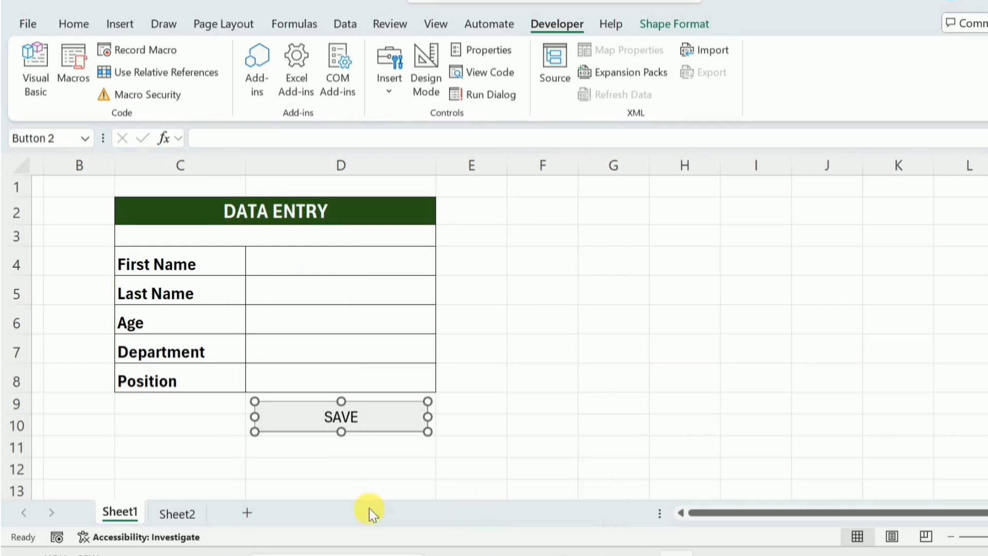
Fill in the form with a first and last name, age 32, department Finance and position Director
left_click(355, 265)
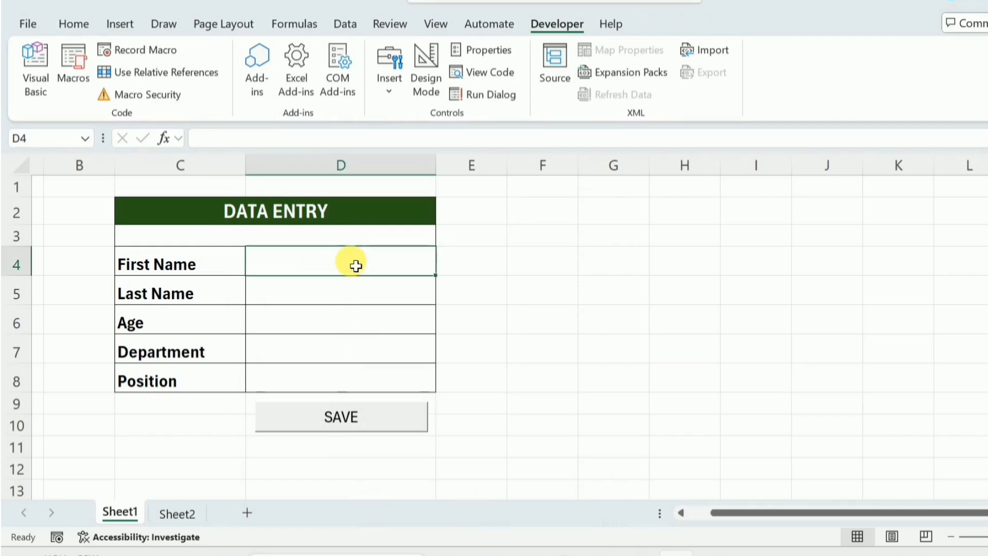
type("Muaz")
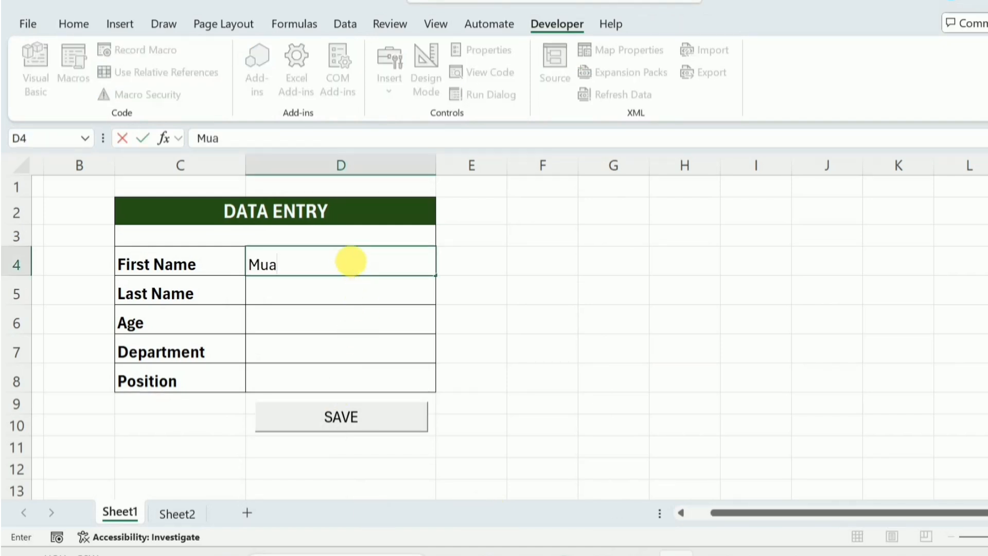
key("Return")
type("Hassan")
key("Return")
type("32")
key("Return")
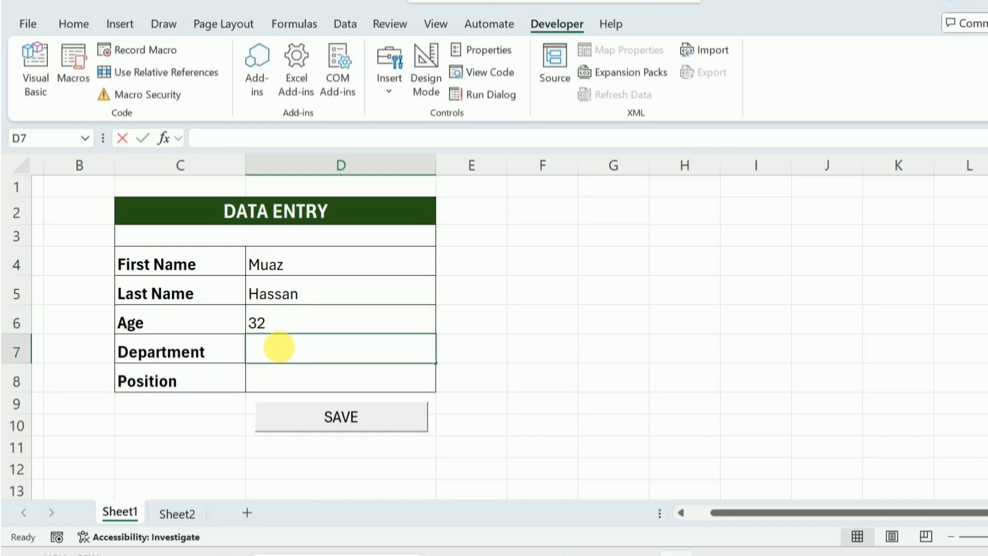
type("Finance")
key("Return")
type("Director")
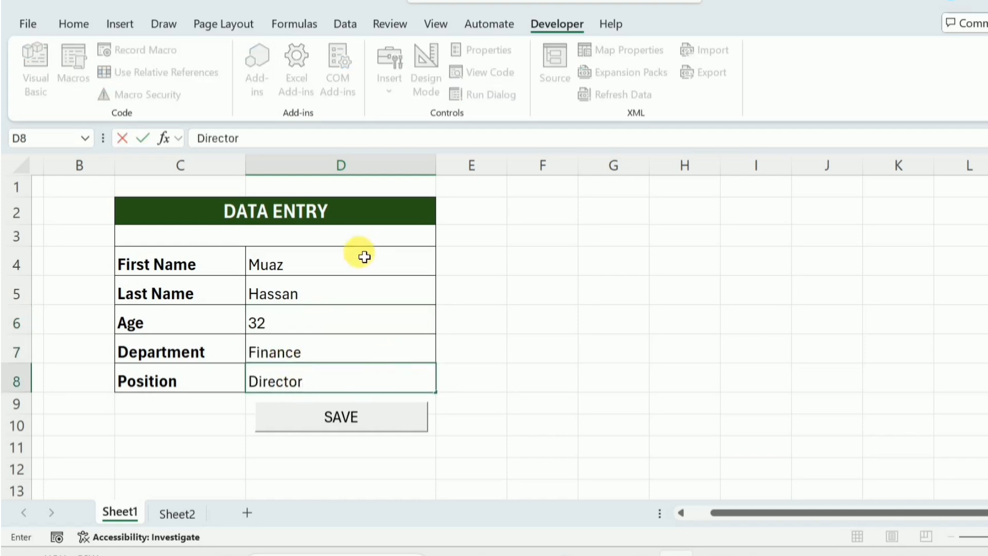
Save the record with the form's SAVE button and check the transferred row on Sheet2 before returning to Sheet1
left_click(371, 421)
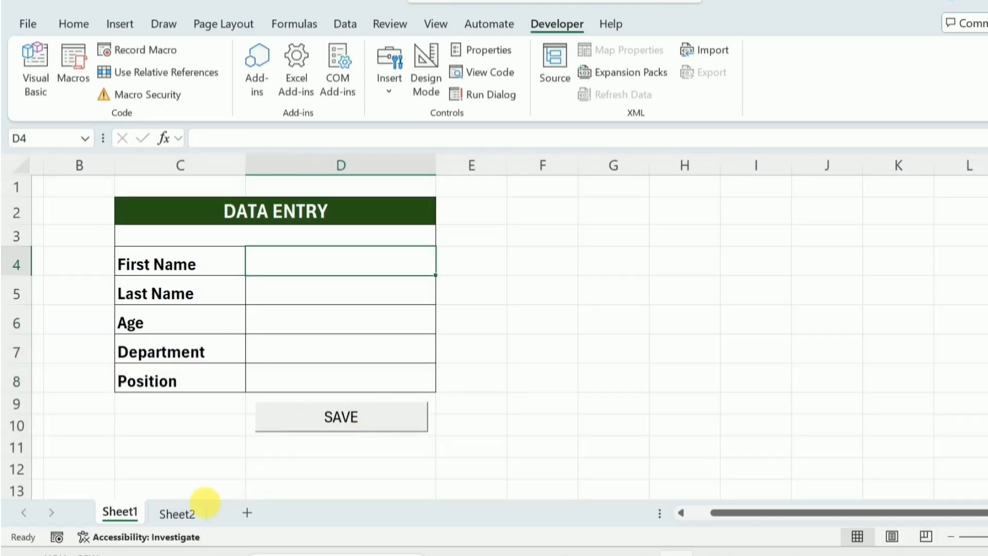
left_click(190, 512)
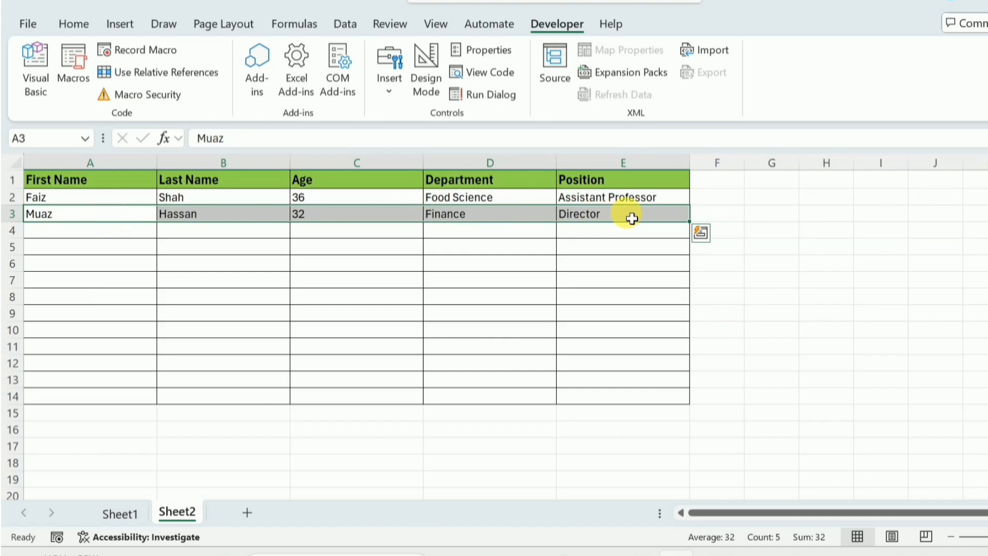
left_click(139, 514)
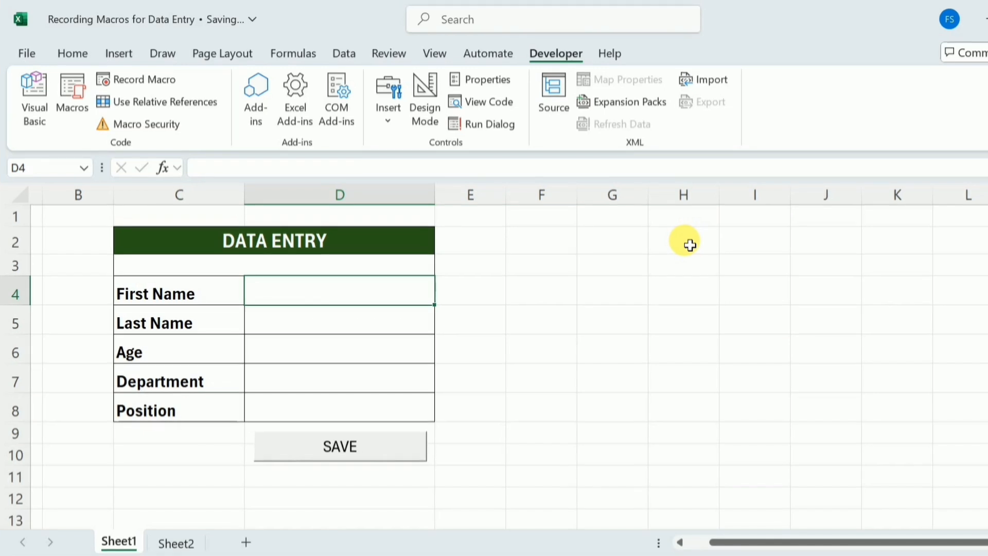